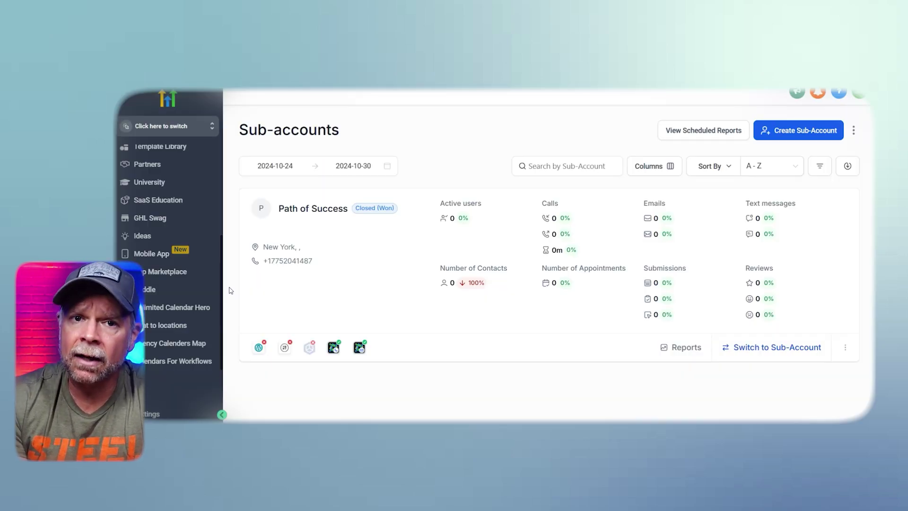
# Open the app Marketplace from the agency sidebar
pyautogui.click(196, 272)
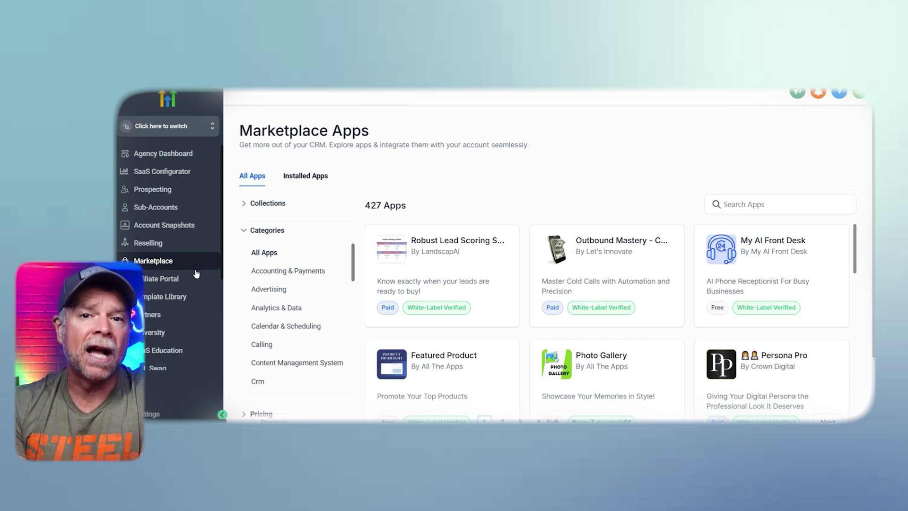
# Scroll to the PreCallAI Live app and open its details page
pyautogui.scroll(-1, 838, 216)
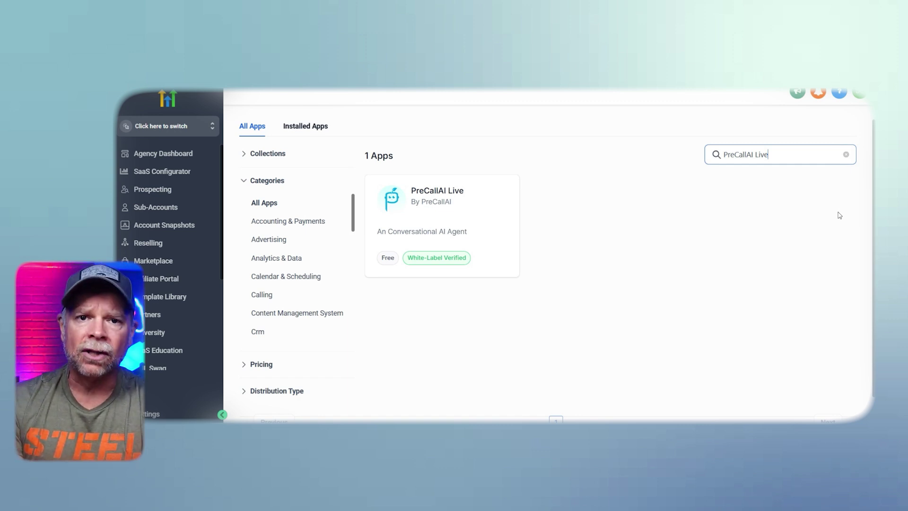
pyautogui.click(471, 197)
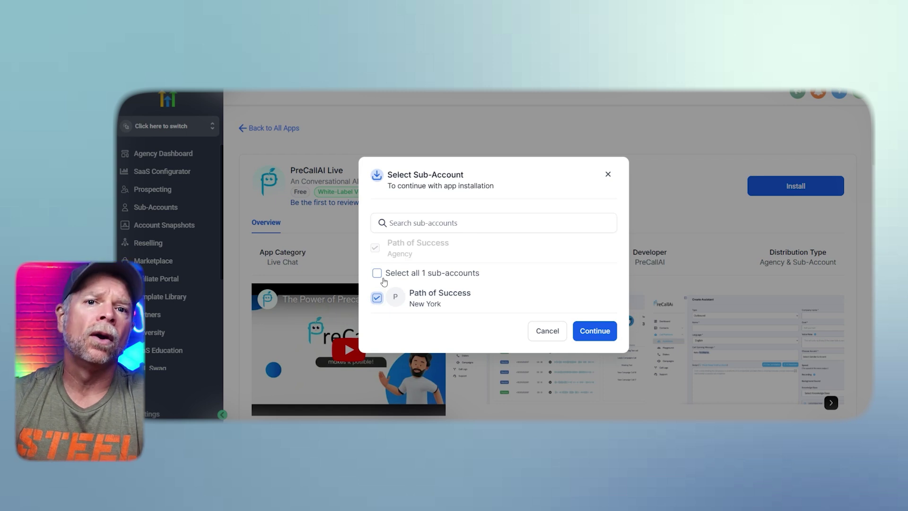
# Confirm installing PreCallAI Live into the Path of Success sub-account
pyautogui.click(597, 332)
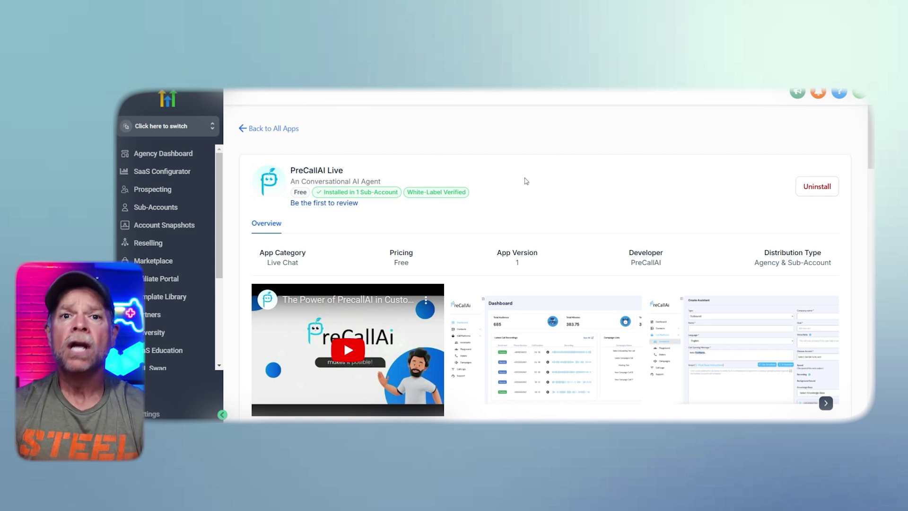
pyautogui.click(357, 192)
# Switch into Path of Success and go to its Settings > Integrations page
pyautogui.click(297, 174)
pyautogui.scroll(-1, 297, 175)
pyautogui.click(183, 416)
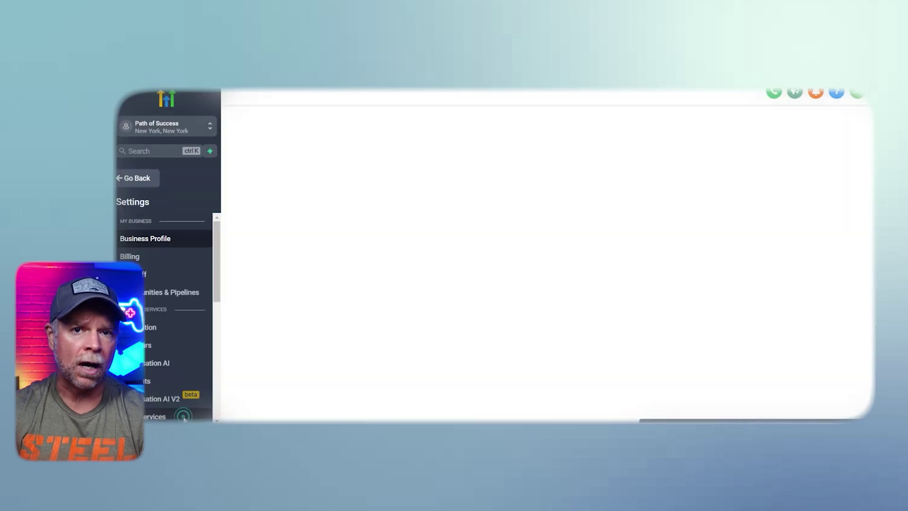
pyautogui.scroll(-1, 182, 356)
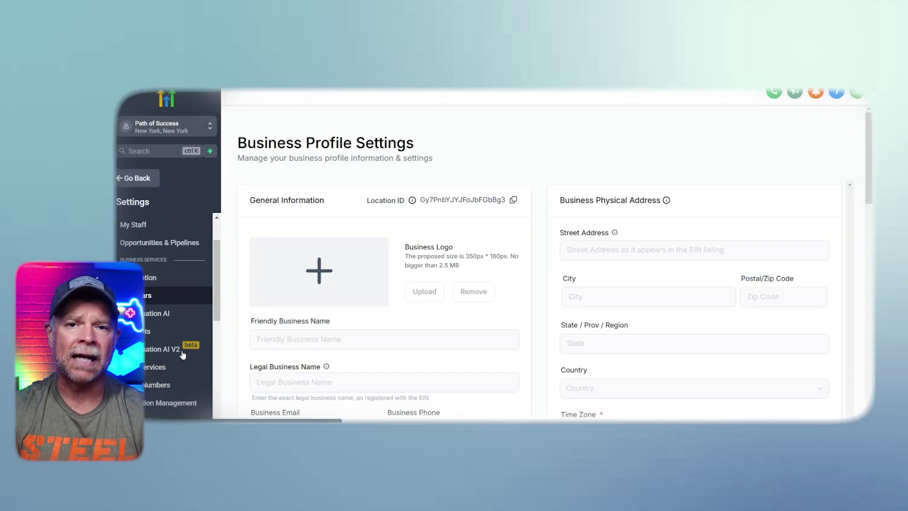
pyautogui.scroll(-3, 183, 355)
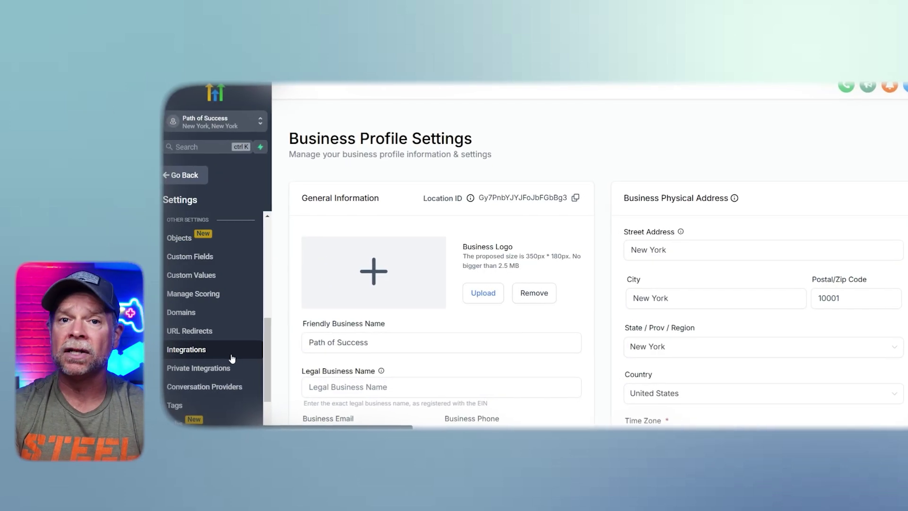
pyautogui.click(240, 358)
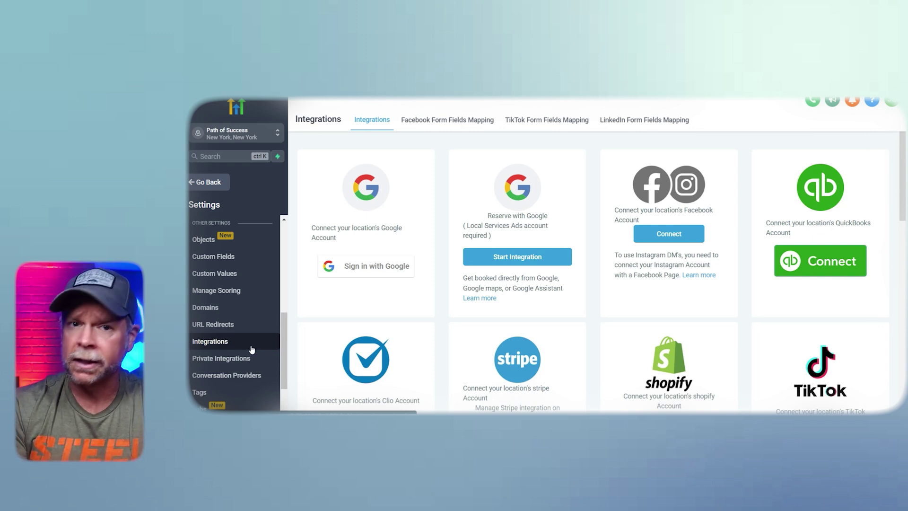
# Connect Facebook/Instagram for Path of Success and grant the requested permissions
pyautogui.click(669, 233)
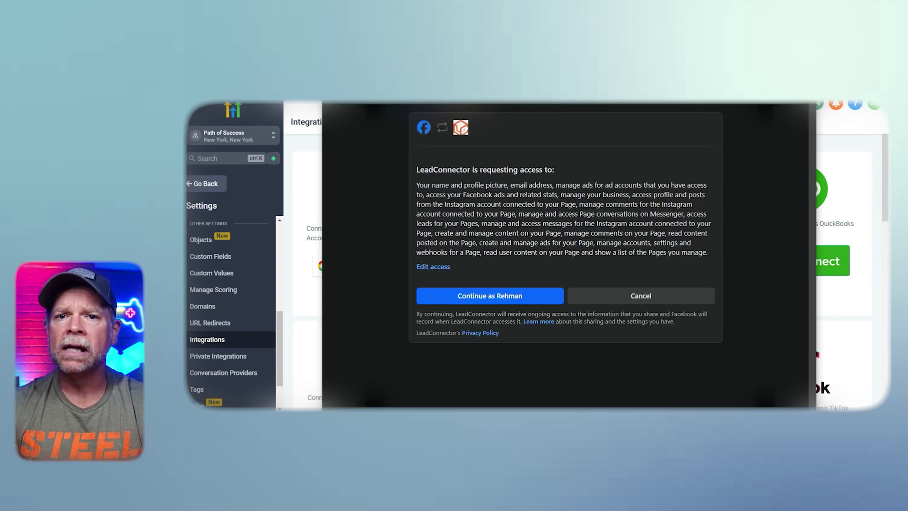
pyautogui.click(522, 293)
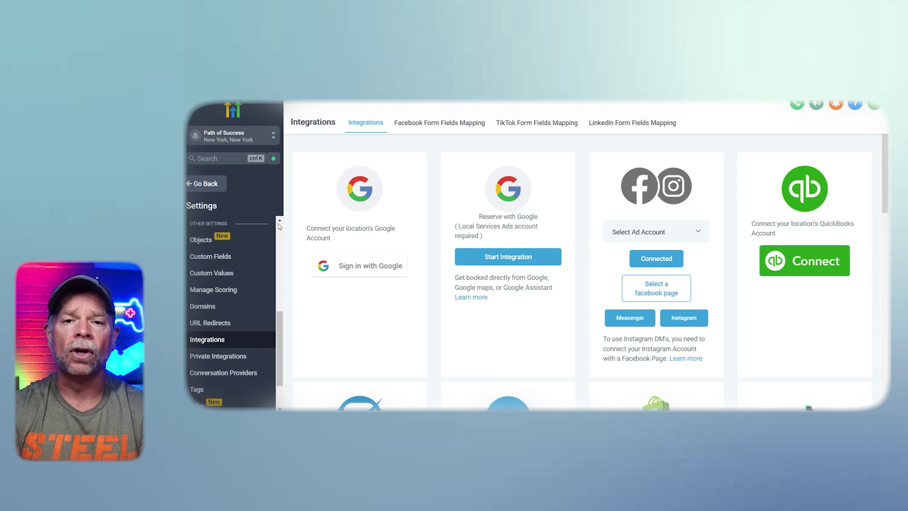
# Switch back to the agency and save a new API key named 'Test API'
pyautogui.click(253, 140)
pyautogui.click(304, 163)
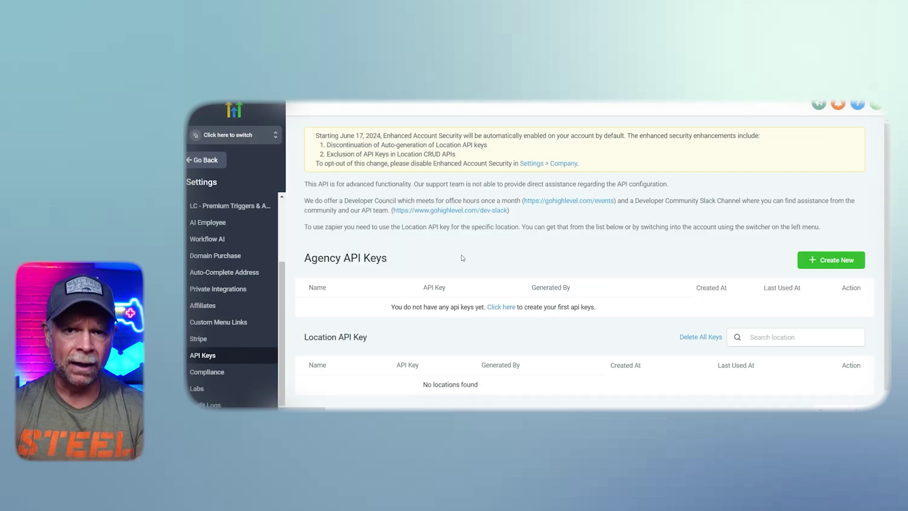
pyautogui.scroll(-1, 611, 232)
pyautogui.click(799, 239)
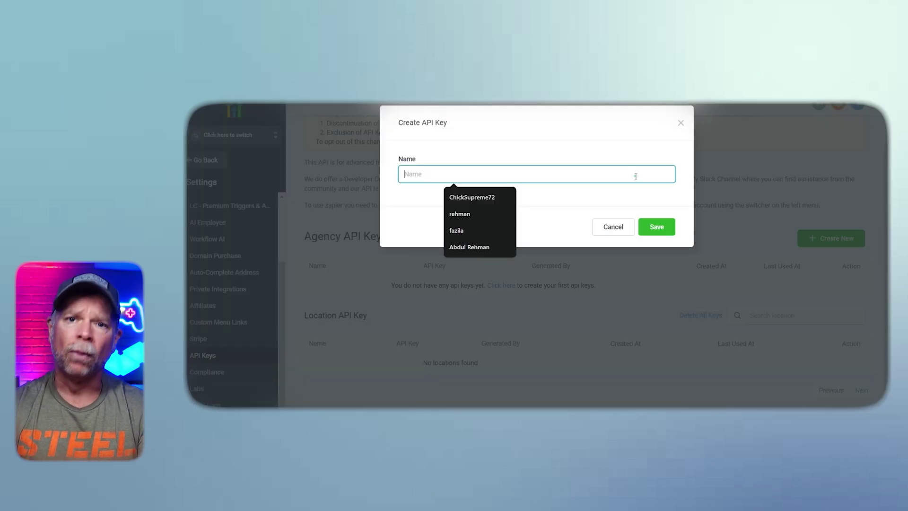
pyautogui.write('Test')
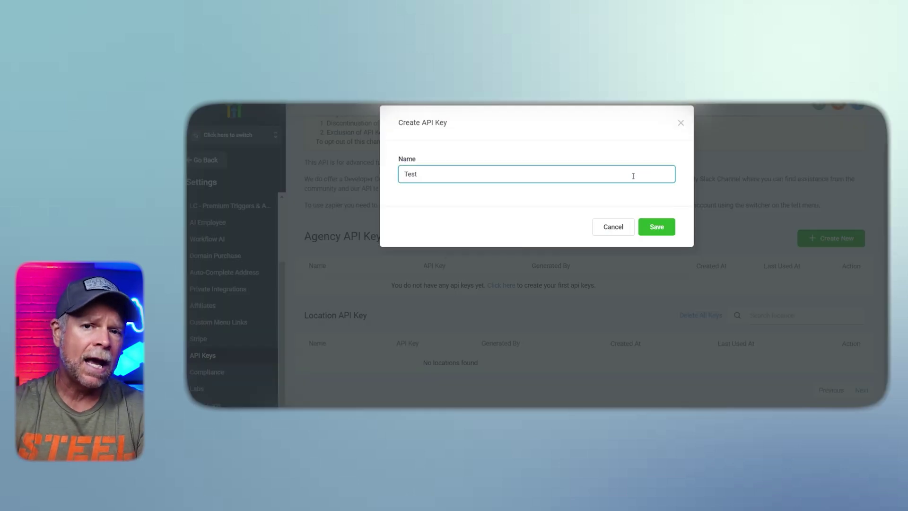
pyautogui.write(' API')
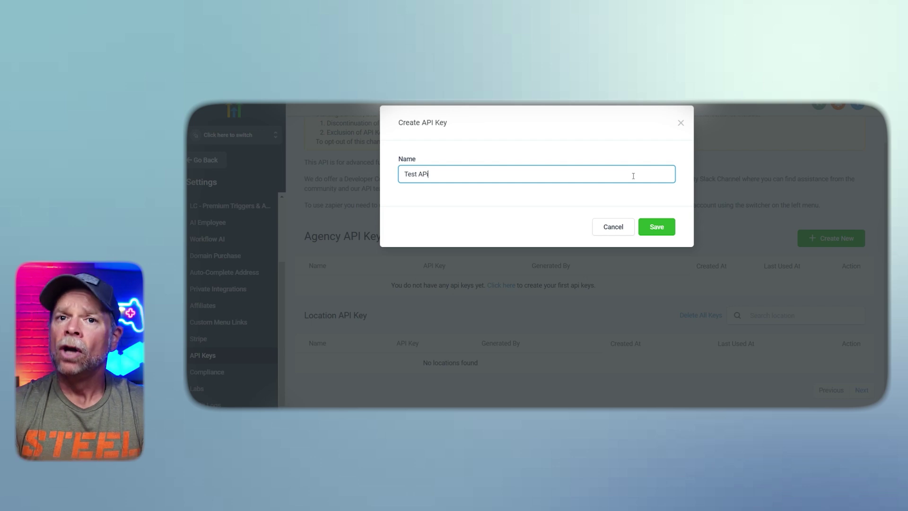
pyautogui.click(649, 223)
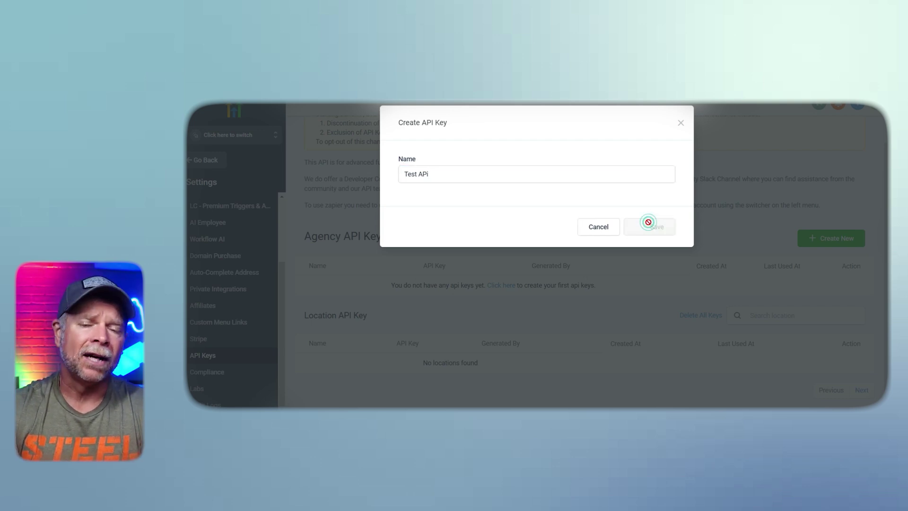